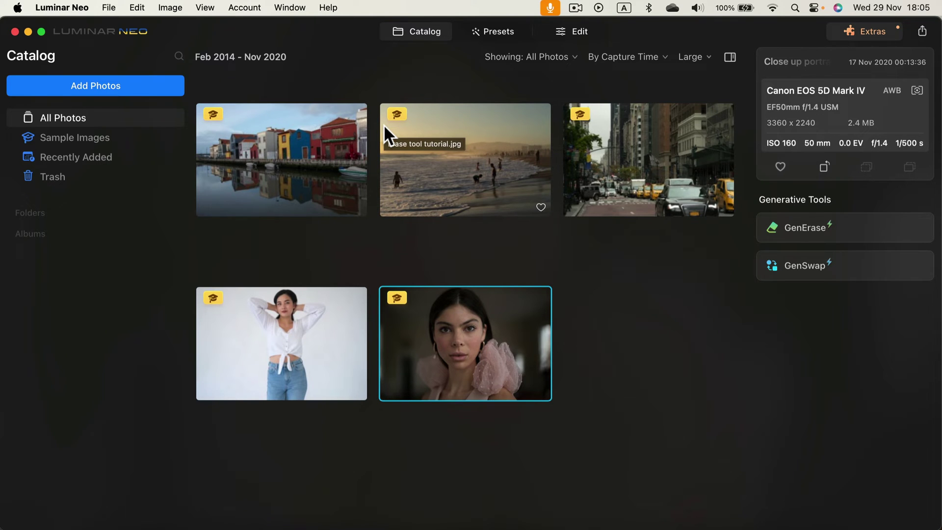
- Import the orange VW Beetle photo into the catalog and open it in the Edit view
left_click_drag(384, 127, 672, 344)
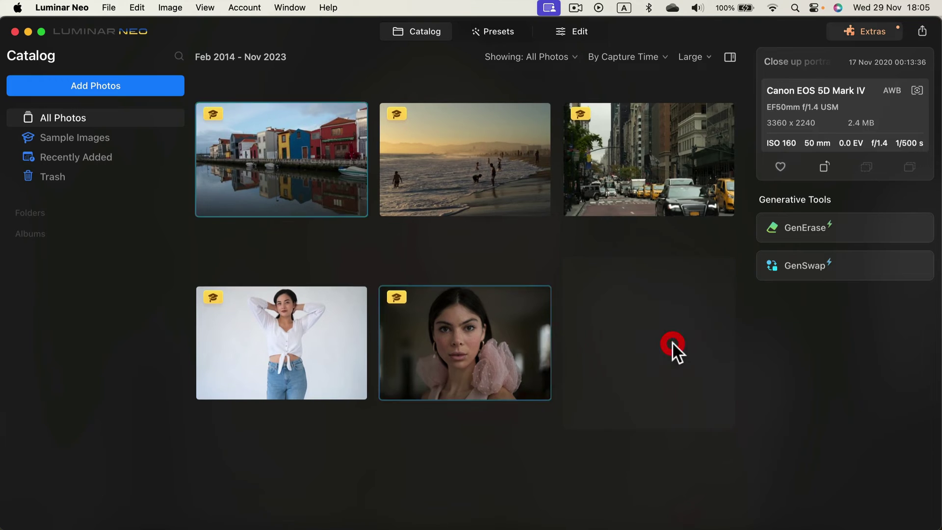
double_click(673, 343)
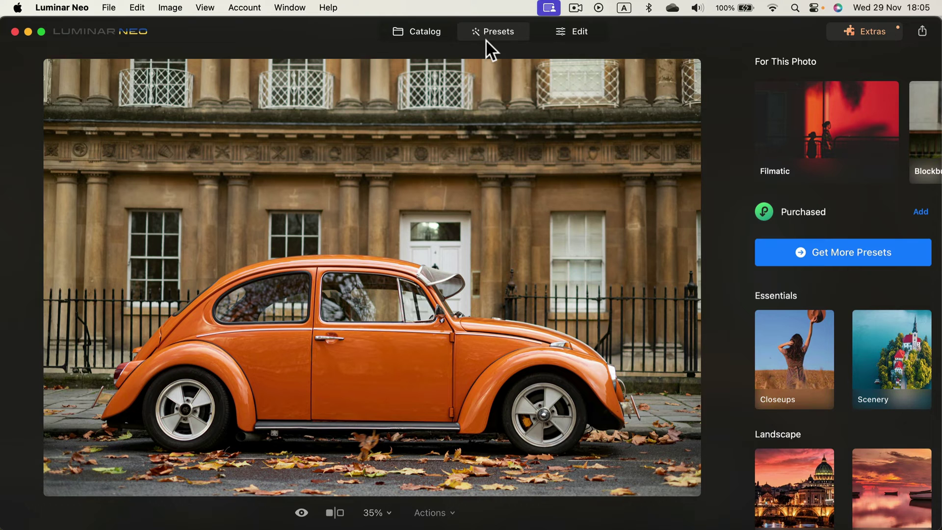
left_click(569, 30)
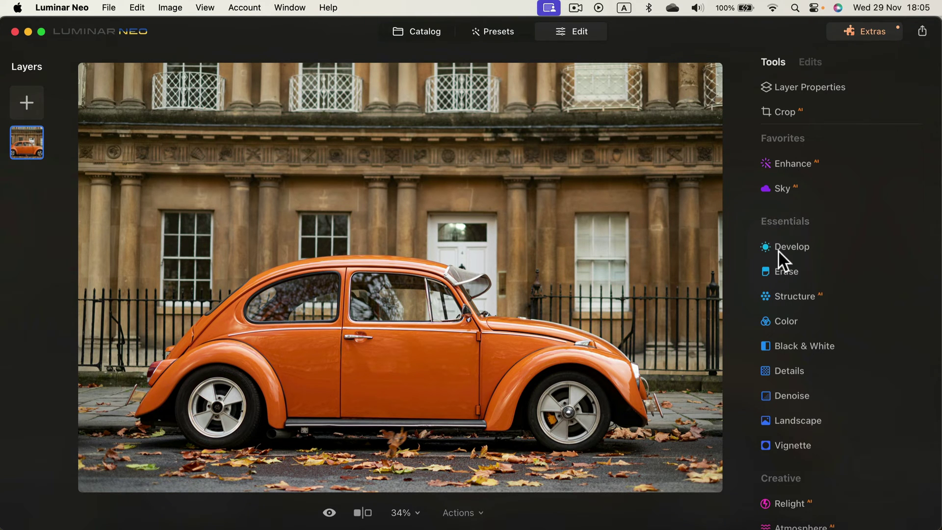
- Open the Color tool and expand its HSL section
left_click(789, 323)
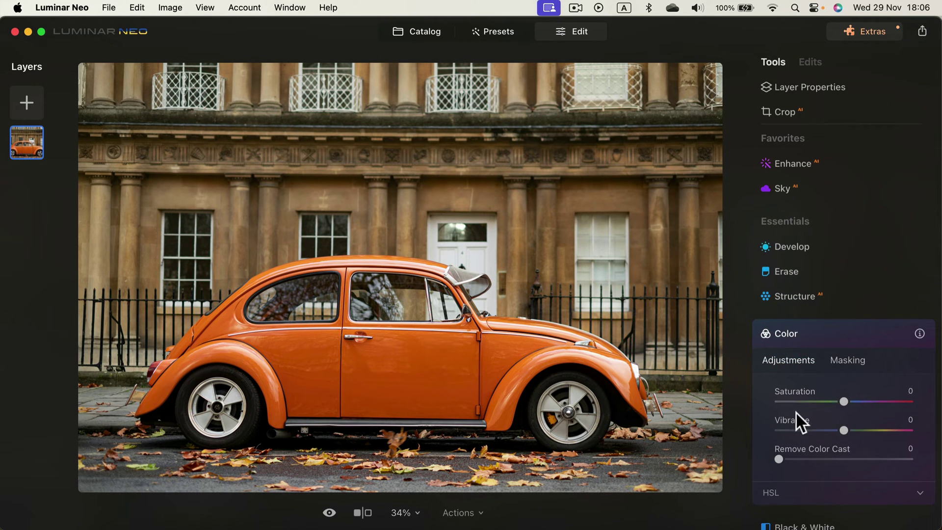
scroll(795, 411, "down", 3)
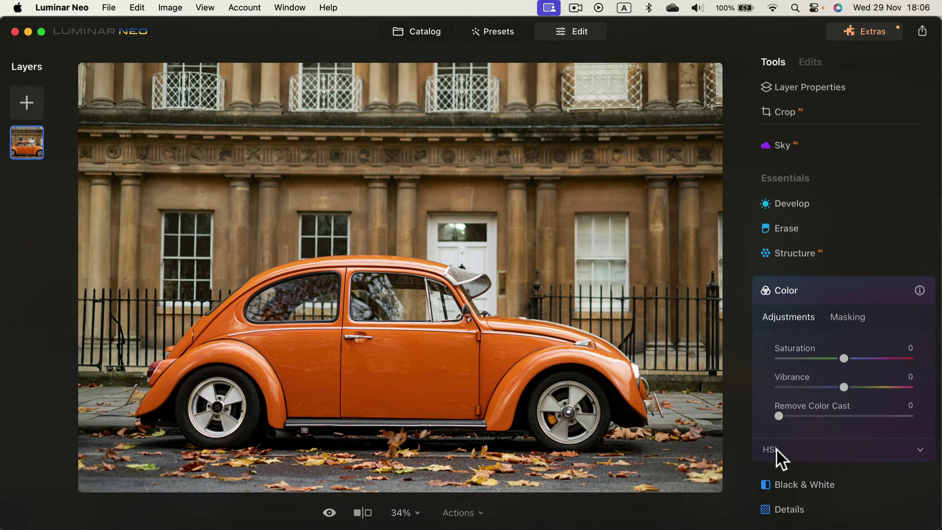
left_click(816, 448)
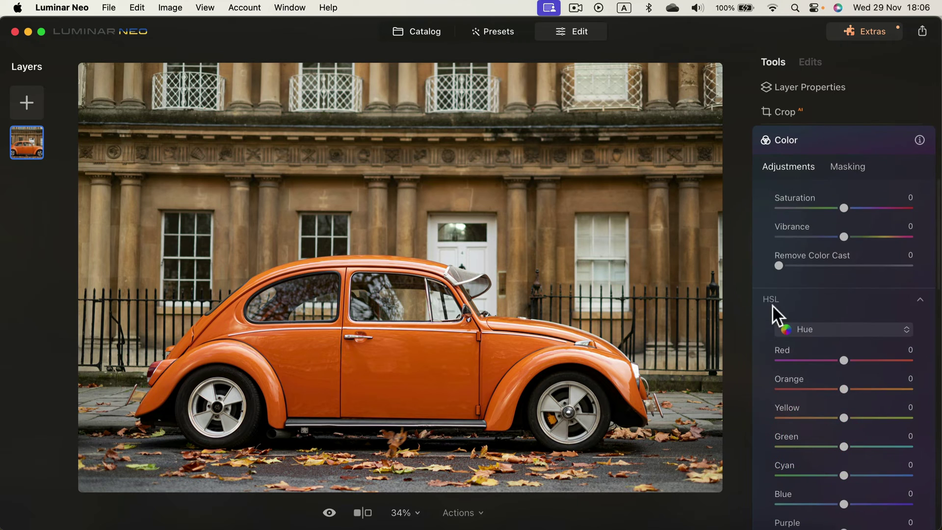
- Test the Hue Shift slider on the whole photo, then reset it to 0
scroll(801, 299, "down", 5)
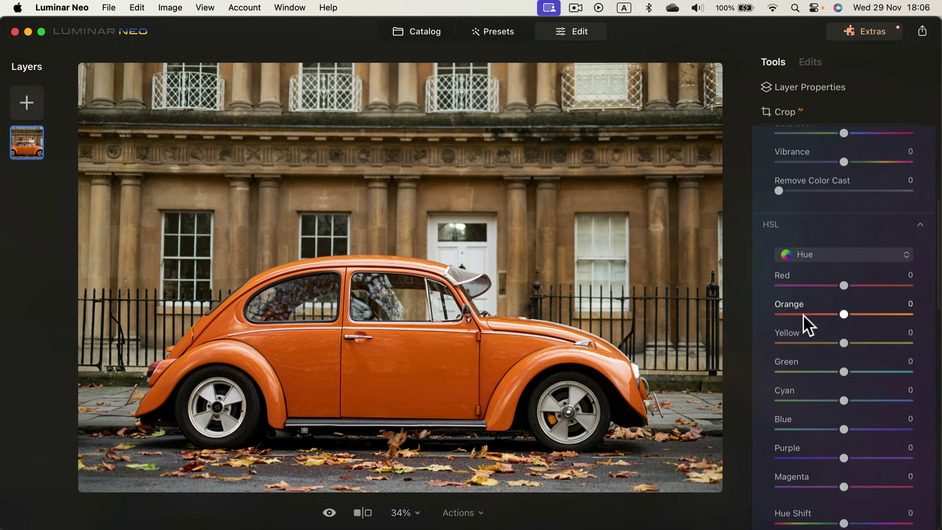
scroll(812, 356, "down", 1)
scroll(803, 433, "down", 3)
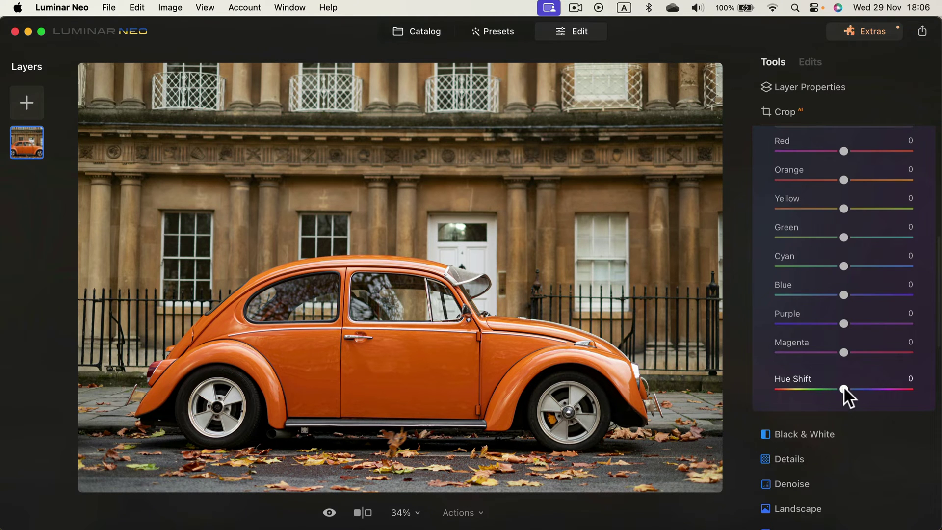
scroll(844, 392, "up", 2)
left_click_drag(843, 508, 820, 499)
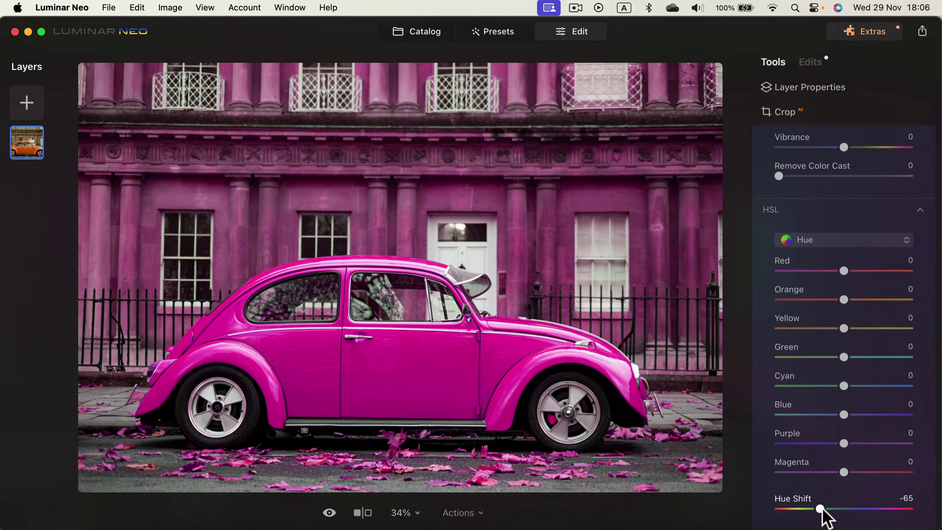
left_click_drag(822, 508, 846, 506)
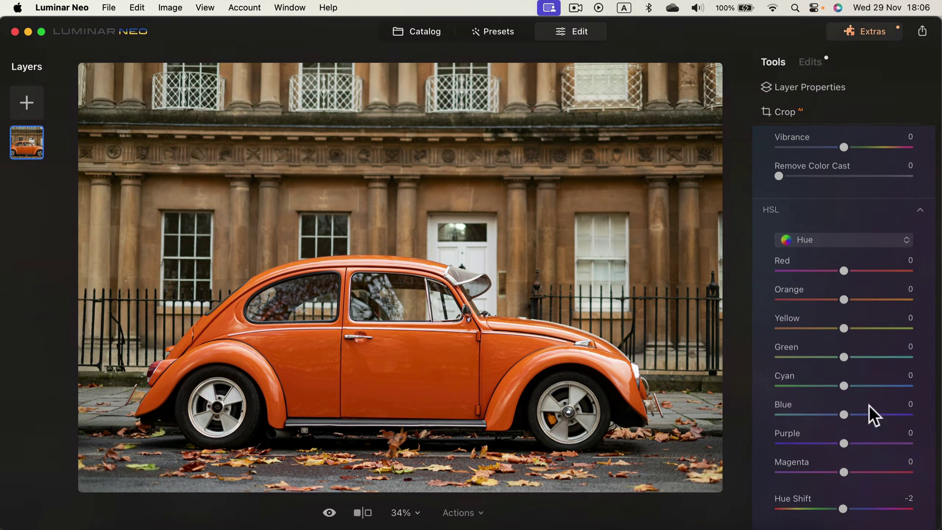
scroll(914, 436, "down", 3)
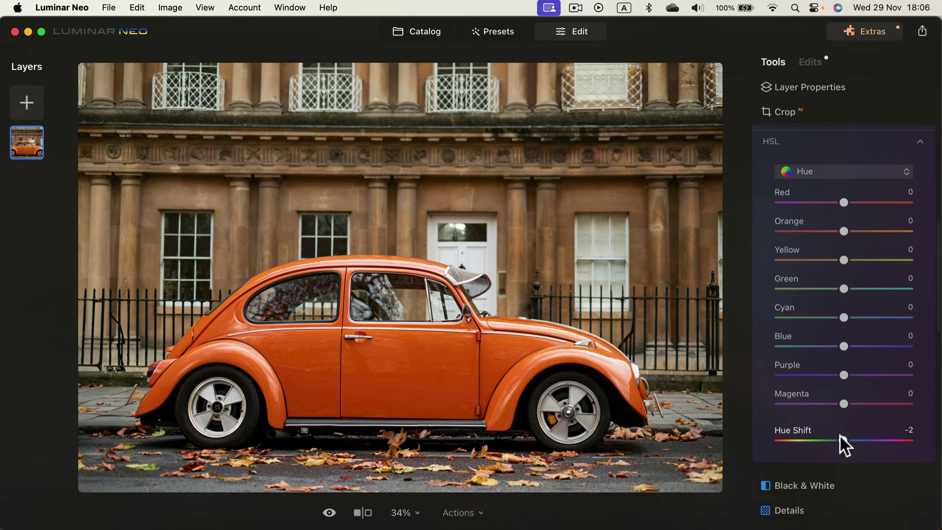
double_click(843, 440)
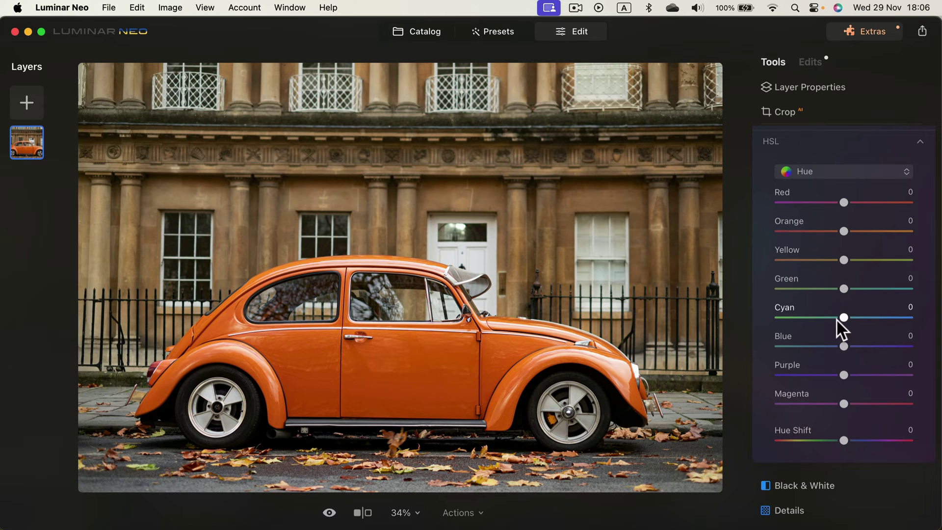
scroll(849, 397, "up", 8)
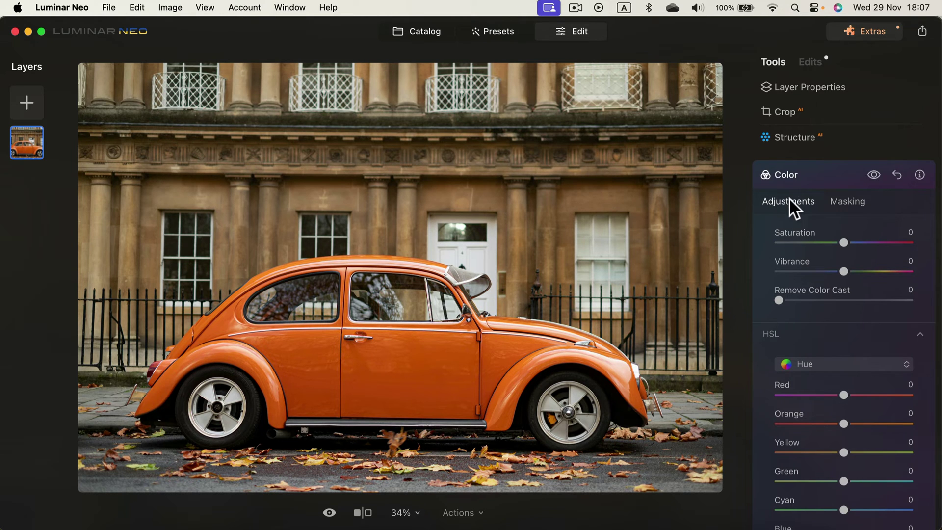
- Add a Mask AI Transport selection to the Color adjustment so only the car is affected
left_click(856, 204)
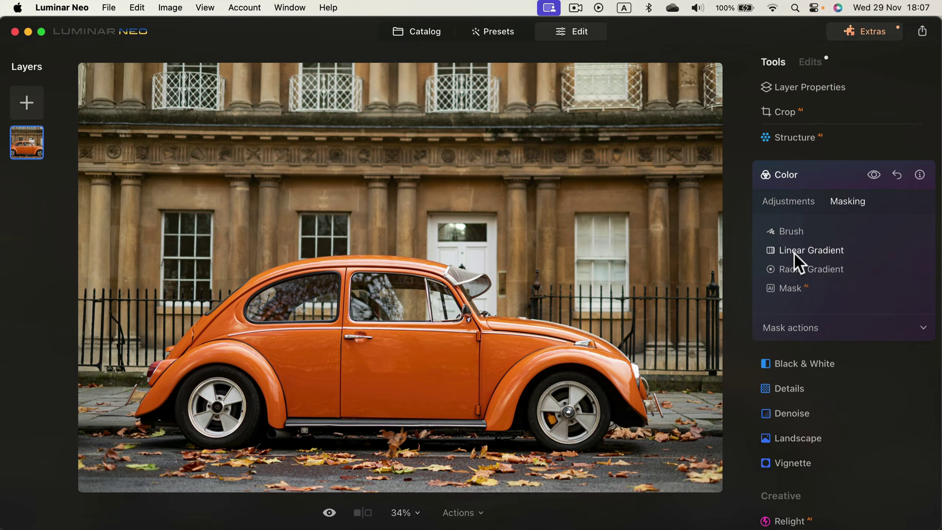
left_click(790, 287)
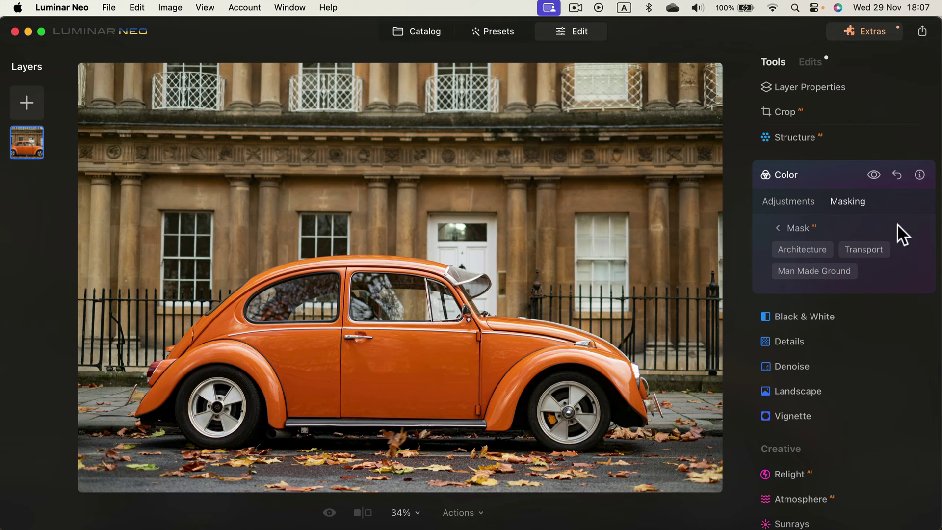
left_click(864, 249)
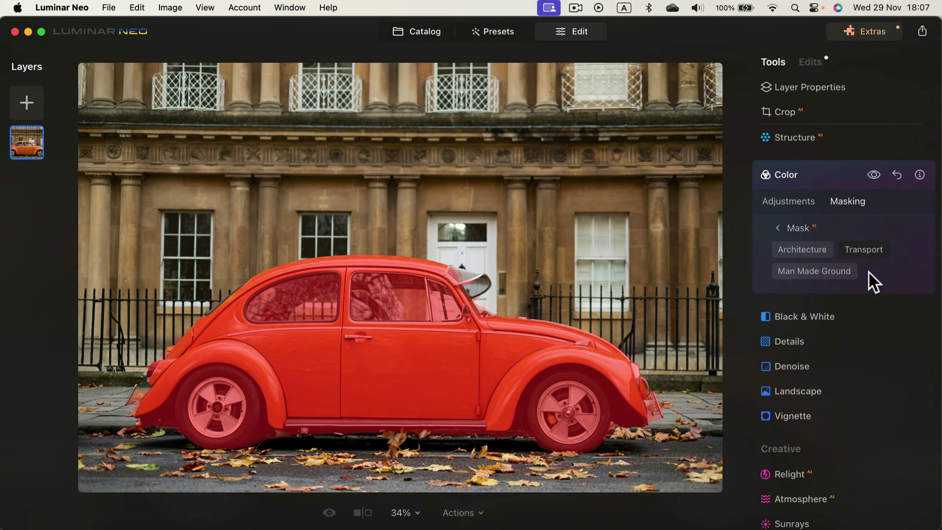
- Set the masked HSL Hue Shift to -46 to turn the car pink
left_click(790, 197)
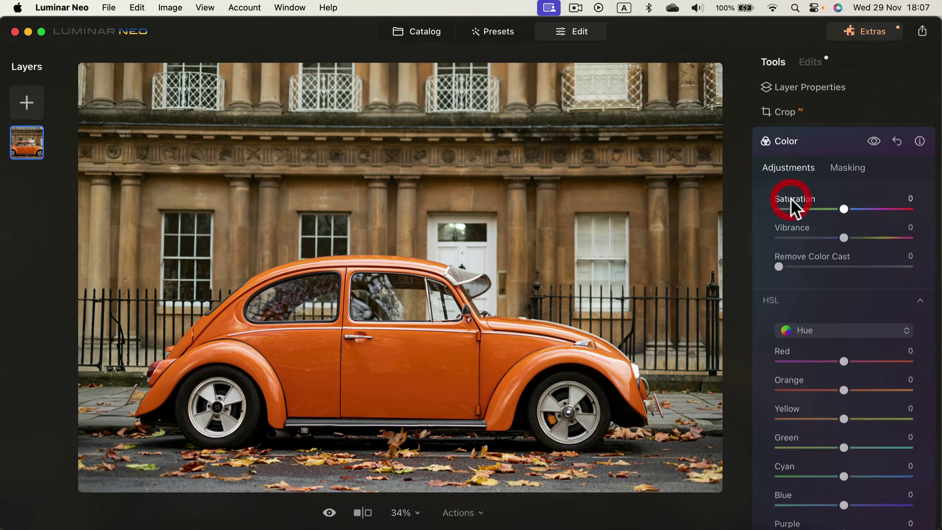
scroll(907, 427, "down", 1)
scroll(906, 423, "down", 4)
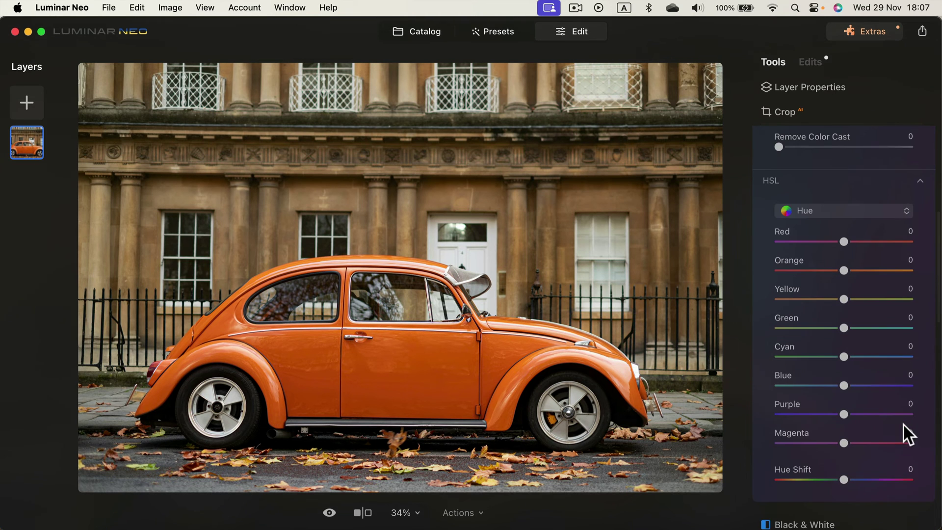
mouse_move(843, 456)
left_mouse_down()
mouse_move(868, 456)
mouse_move(836, 452)
mouse_move(878, 453)
mouse_move(825, 453)
left_mouse_up()
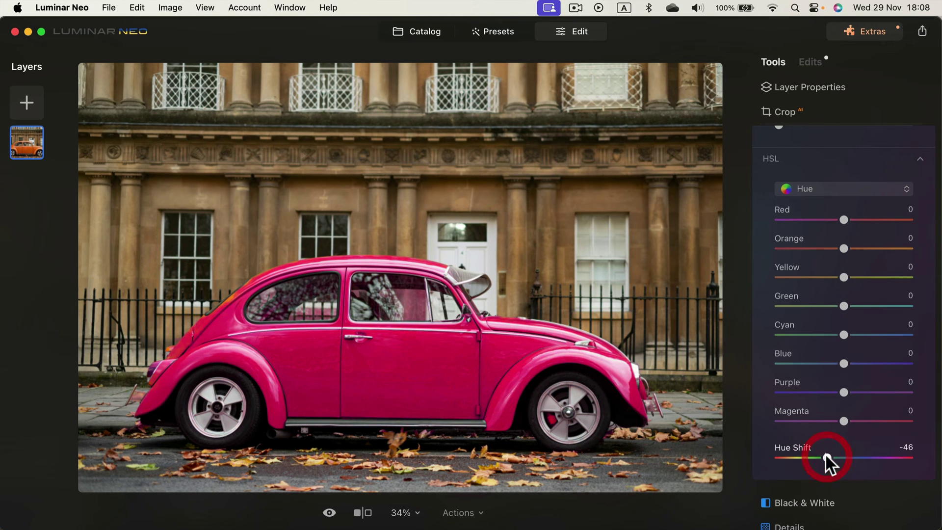
scroll(687, 246, "down", 3)
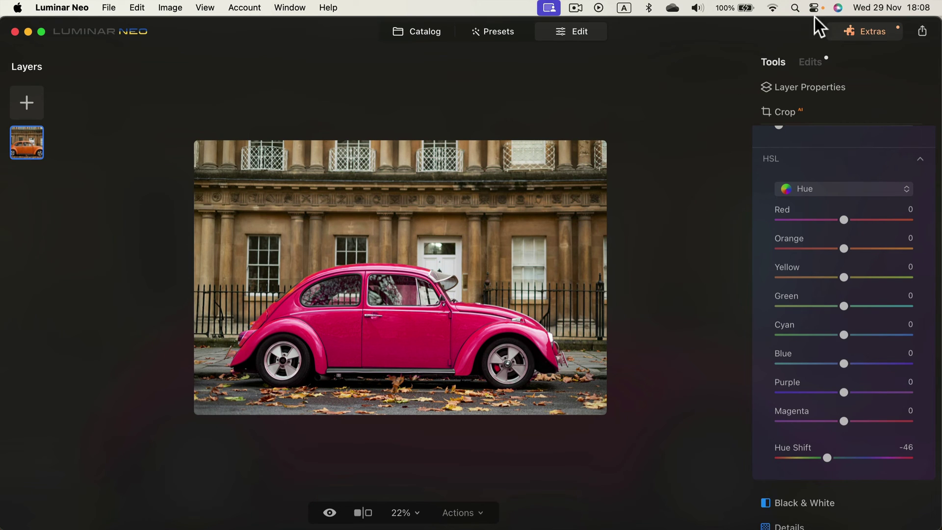
- Export the photo to disk as a PNG at quality 92 into Documents
left_click(922, 32)
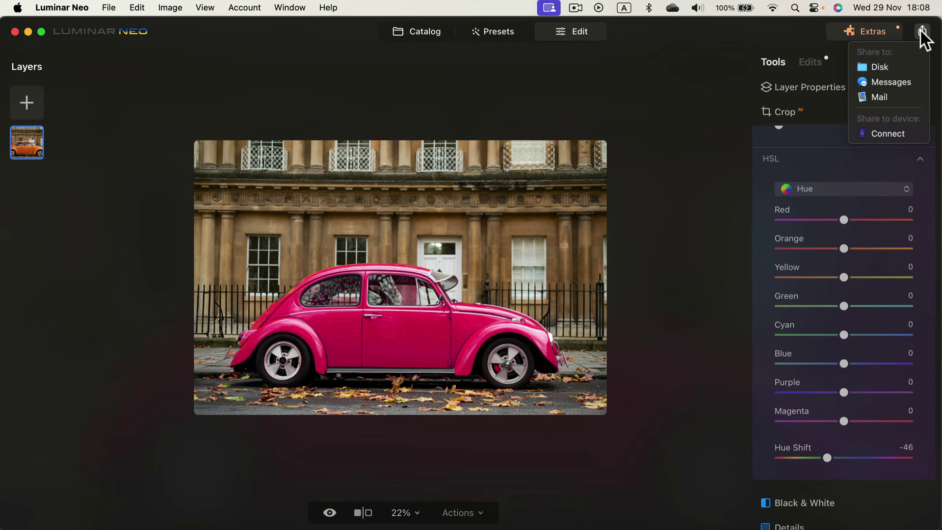
left_click(883, 66)
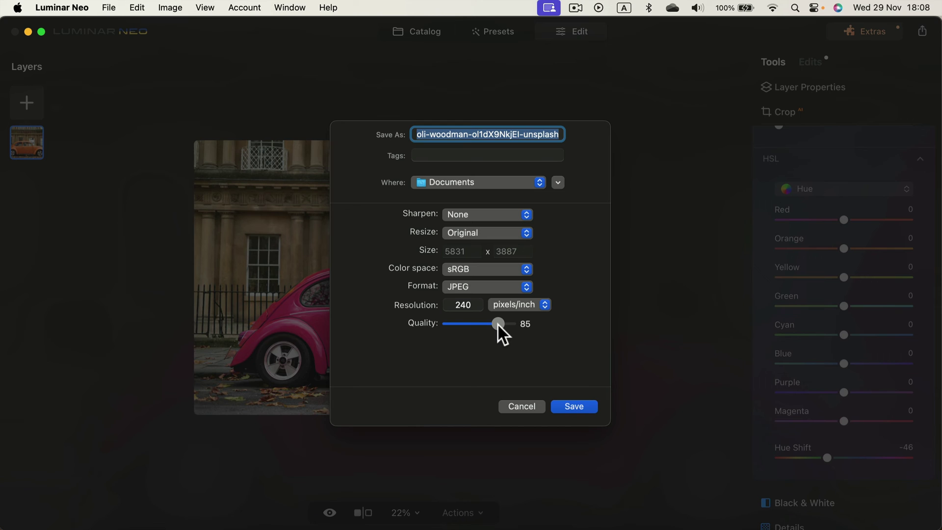
left_click_drag(499, 326, 503, 327)
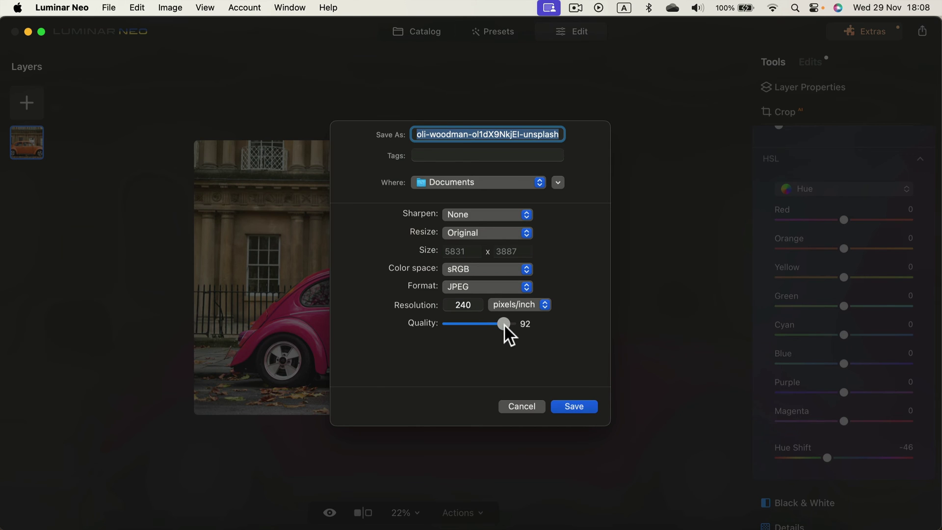
left_click(497, 287)
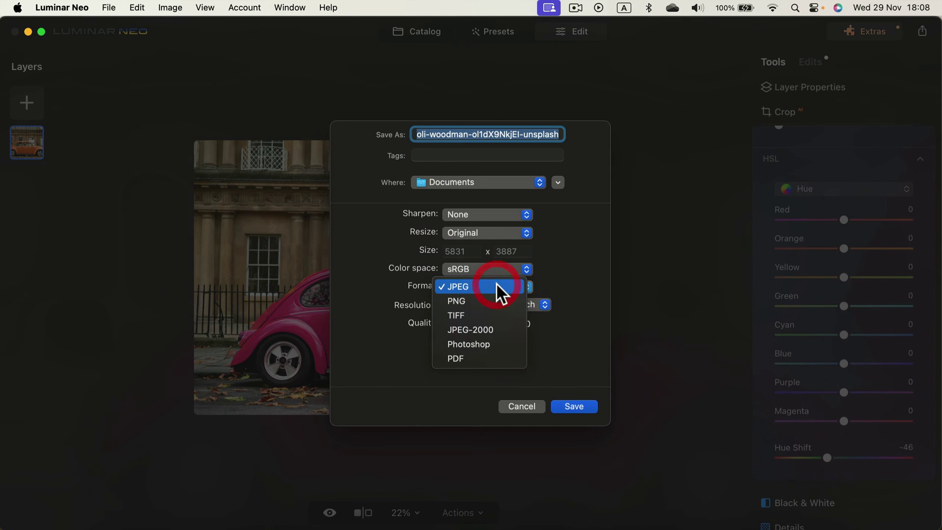
left_click(480, 301)
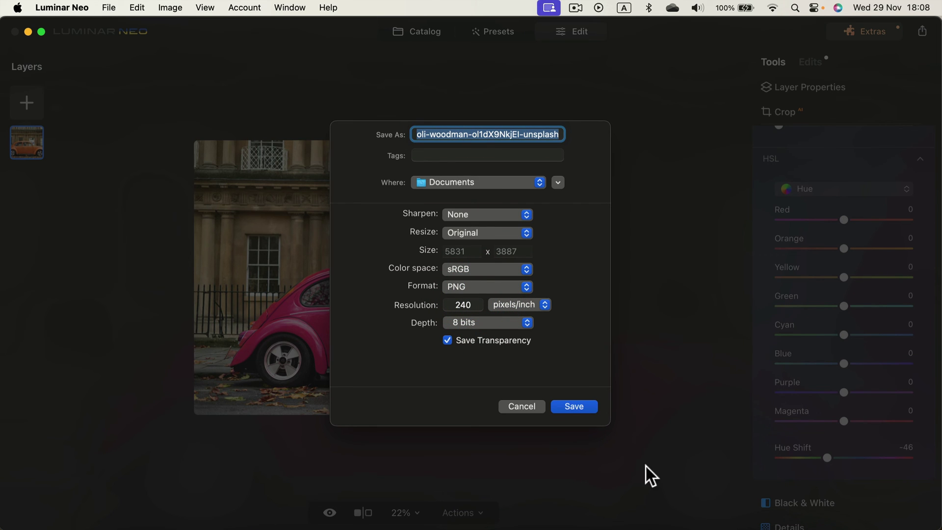
left_click(573, 406)
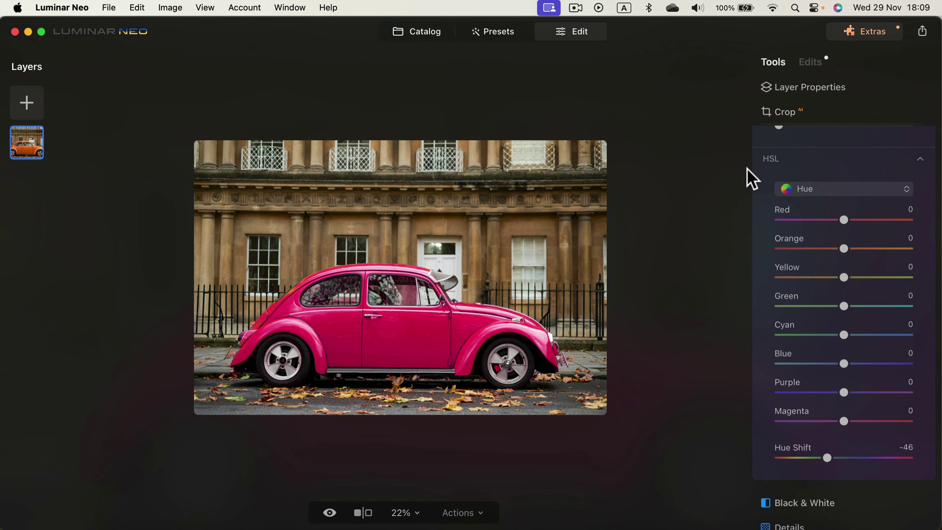
scroll(870, 174, "up", 4)
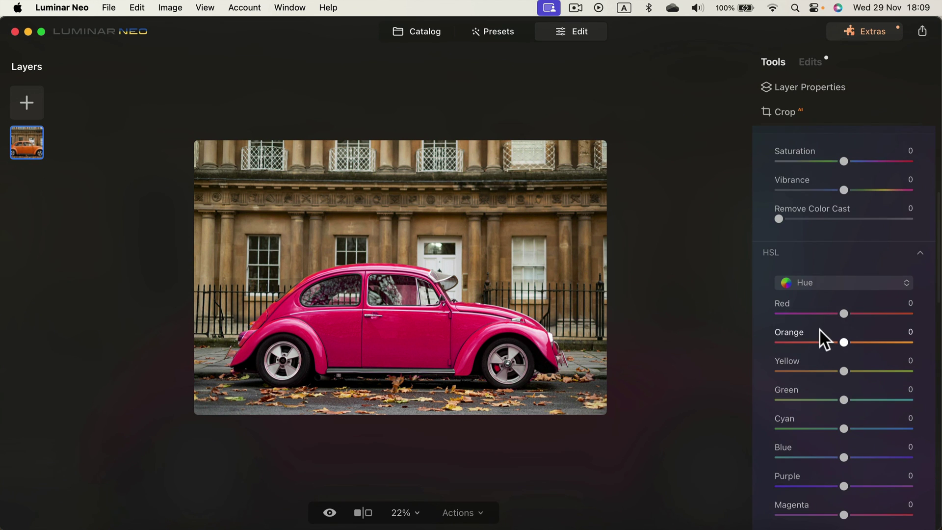
scroll(841, 248, "down", 4)
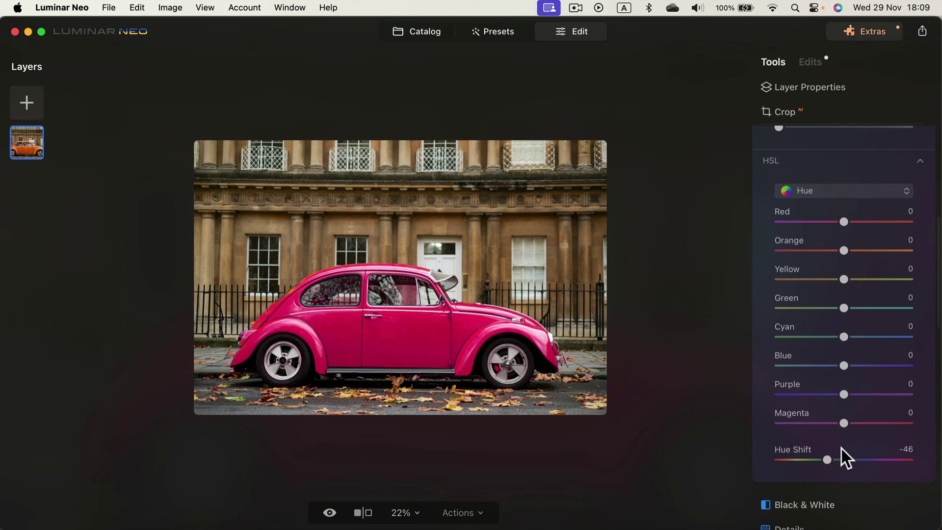